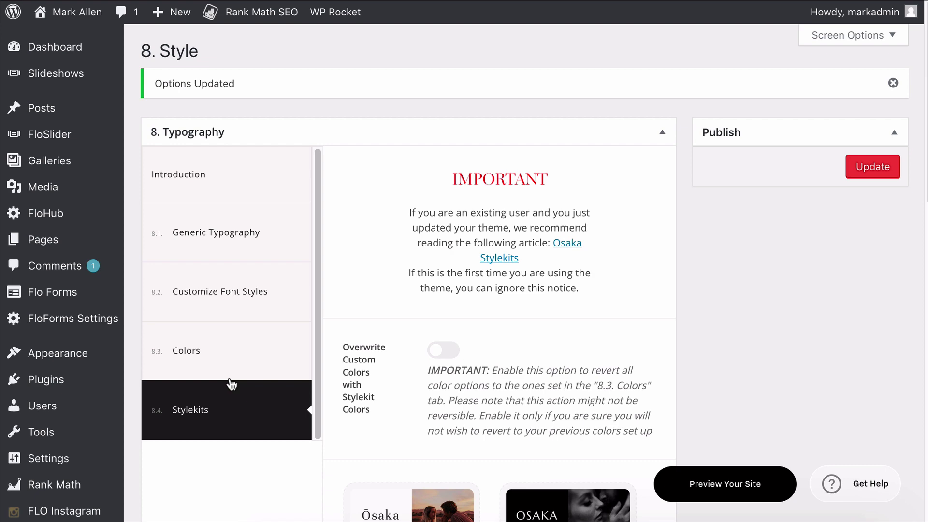
pyautogui.scroll(-6, 128, 440)
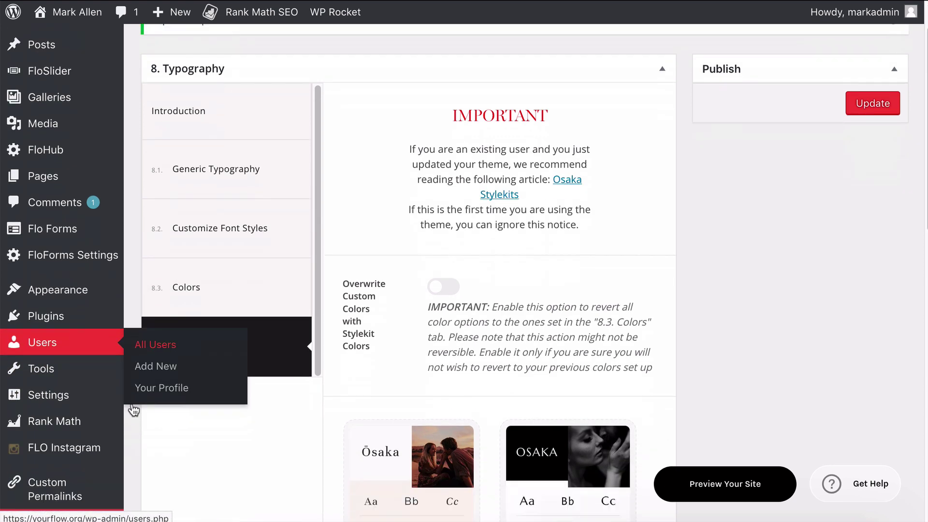
pyautogui.scroll(-3, 131, 440)
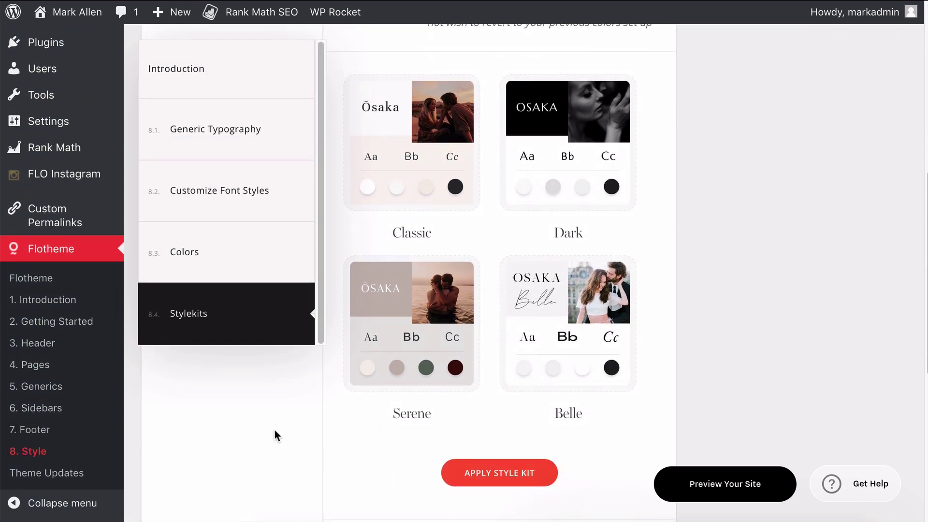
pyautogui.scroll(5, 282, 430)
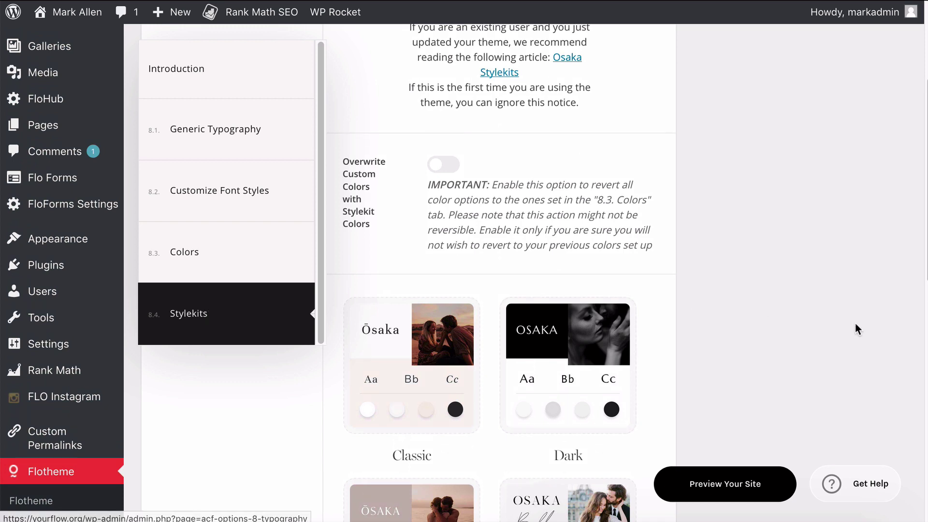
pyautogui.scroll(4, 855, 328)
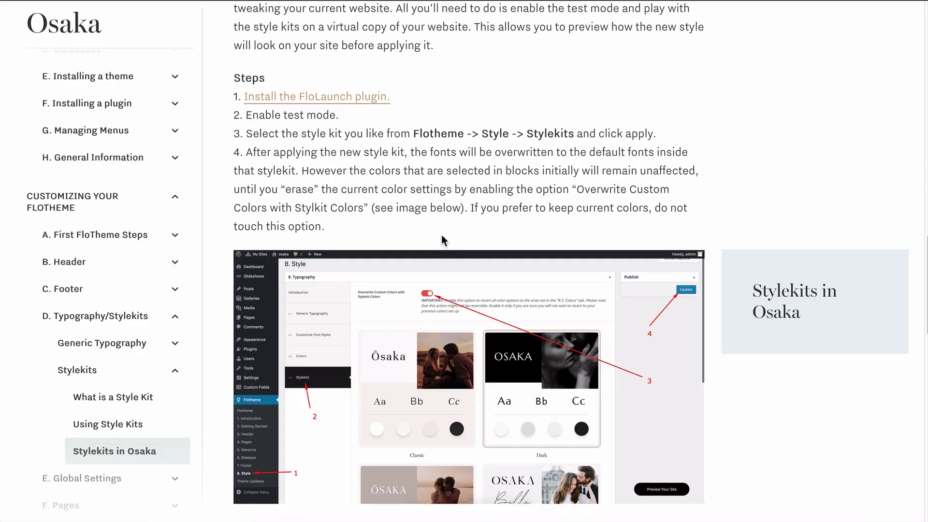
pyautogui.scroll(7, 520, 184)
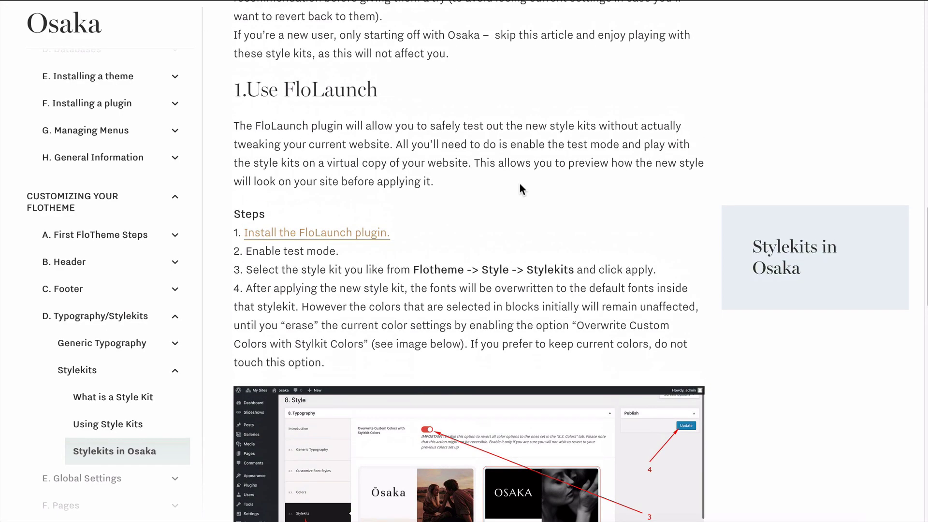
pyautogui.scroll(-12, 427, 209)
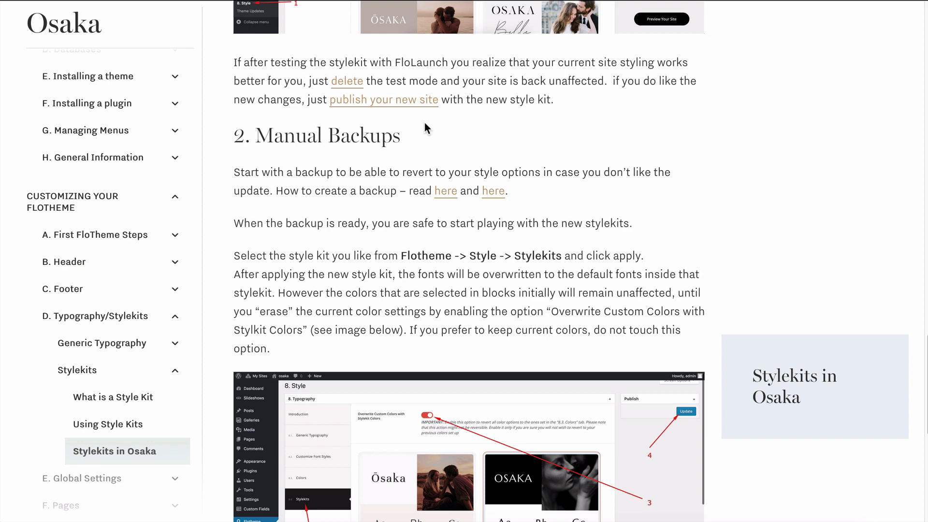
pyautogui.scroll(1, 370, 162)
pyautogui.scroll(8, 370, 164)
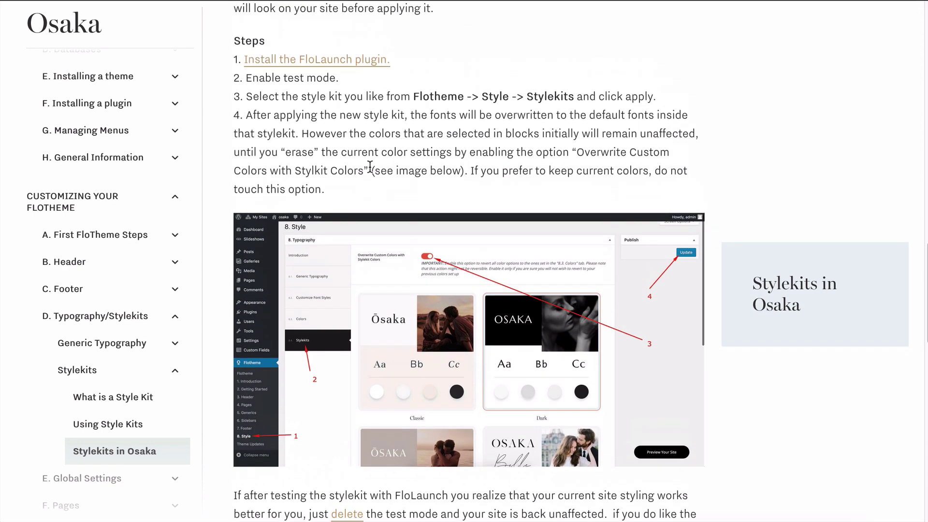
pyautogui.scroll(1, 370, 168)
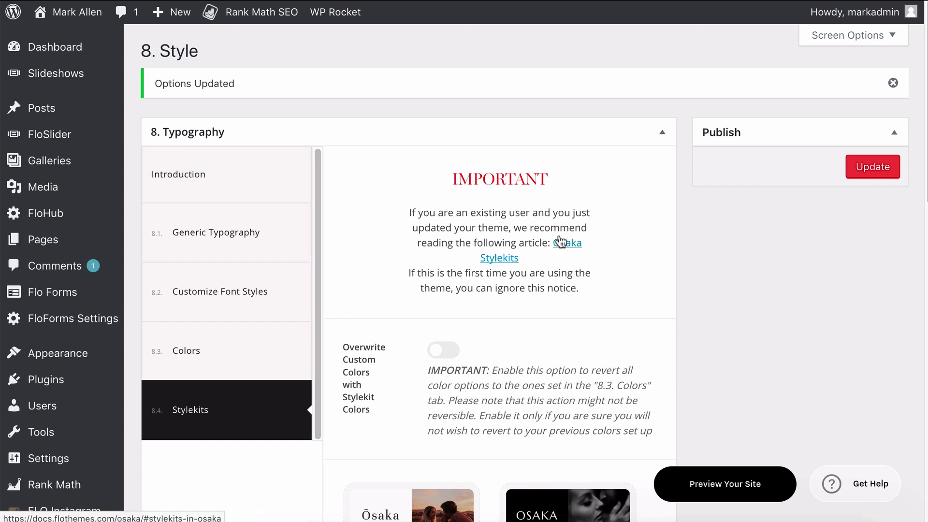
pyautogui.scroll(-1, 718, 289)
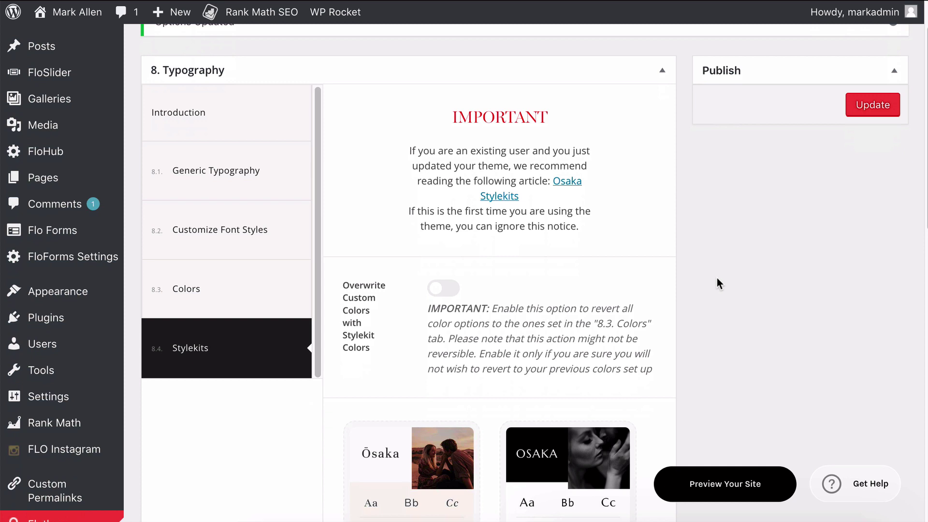
pyautogui.scroll(-2, 88, 431)
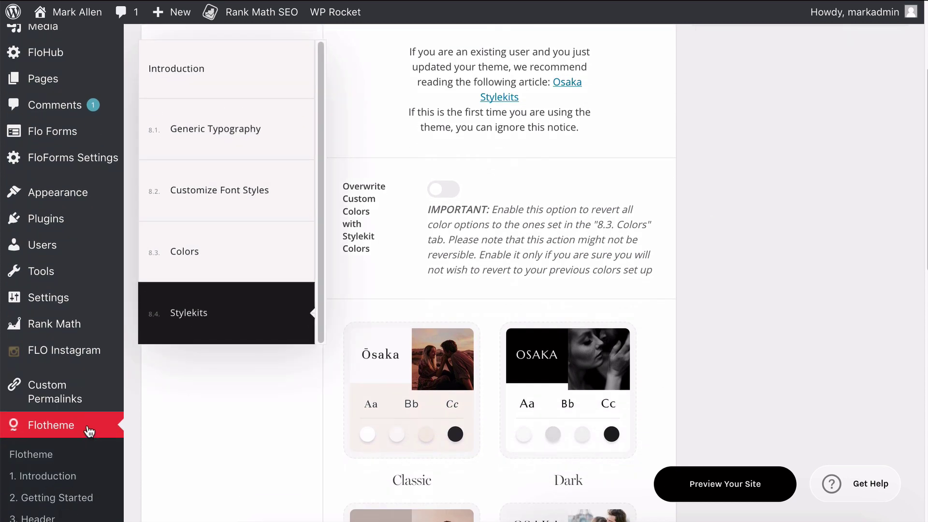
pyautogui.scroll(-3, 77, 443)
pyautogui.scroll(1, 261, 338)
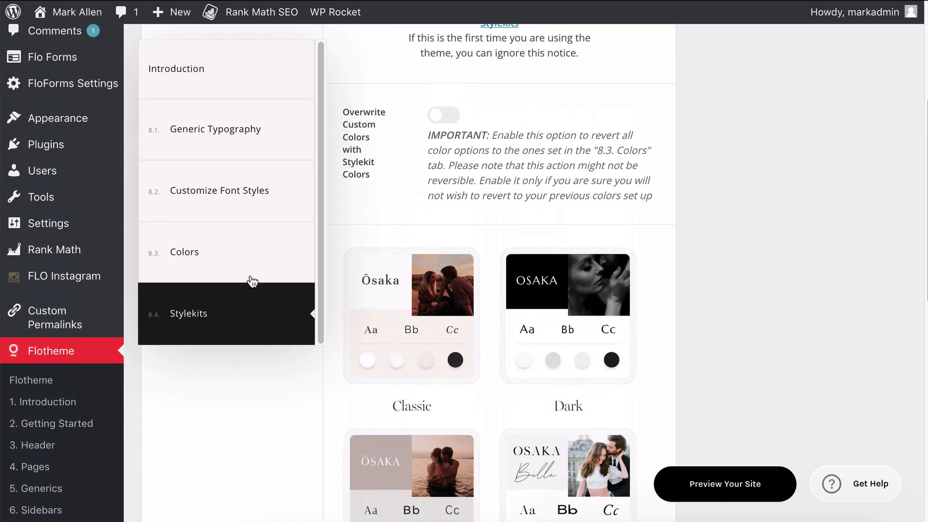
pyautogui.scroll(1, 377, 362)
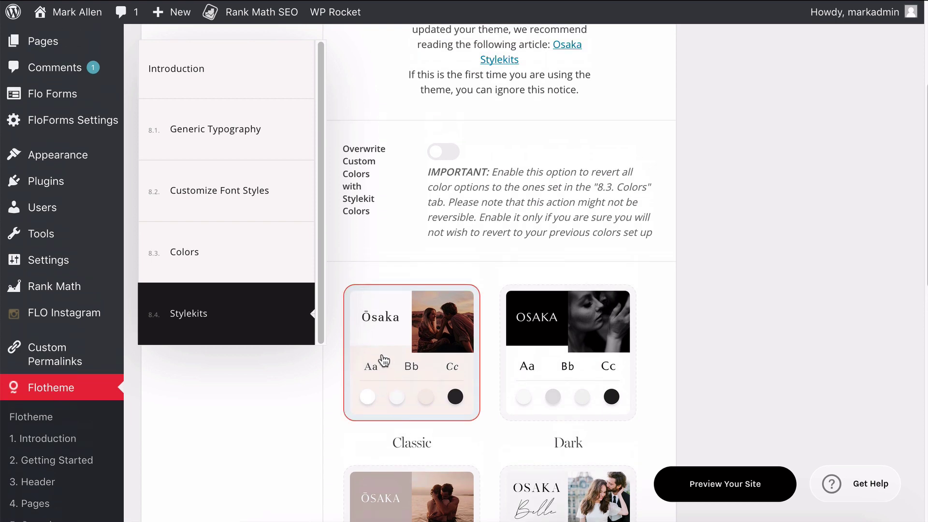
pyautogui.scroll(3, 714, 229)
pyautogui.scroll(-4, 532, 263)
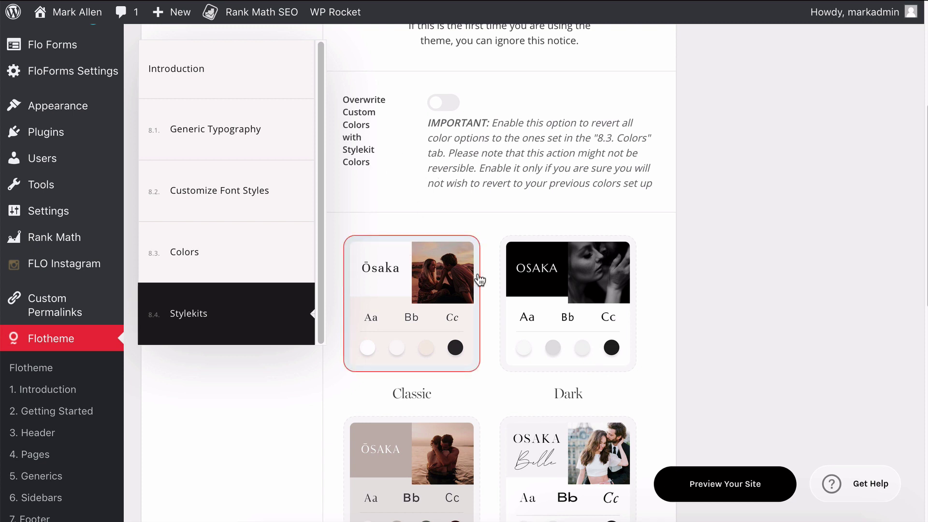
pyautogui.scroll(-2, 561, 314)
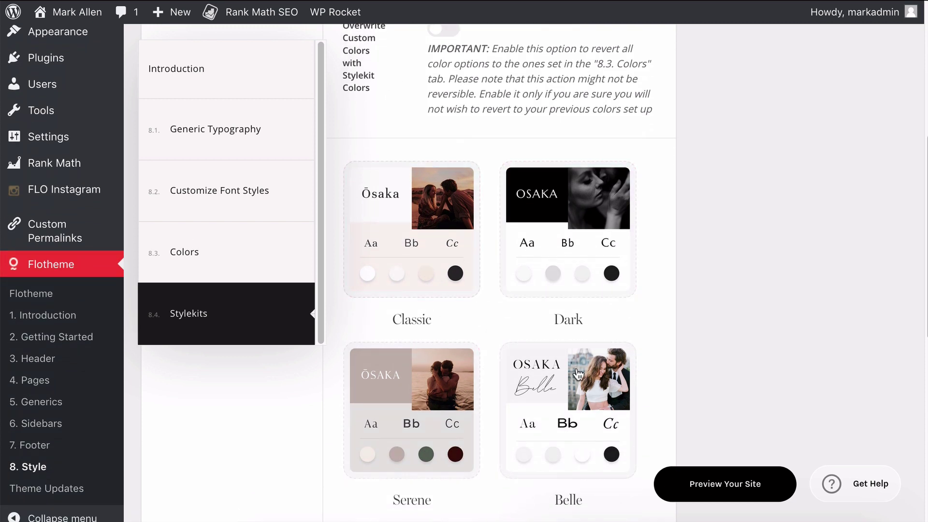
pyautogui.scroll(-4, 491, 332)
pyautogui.scroll(1, 472, 300)
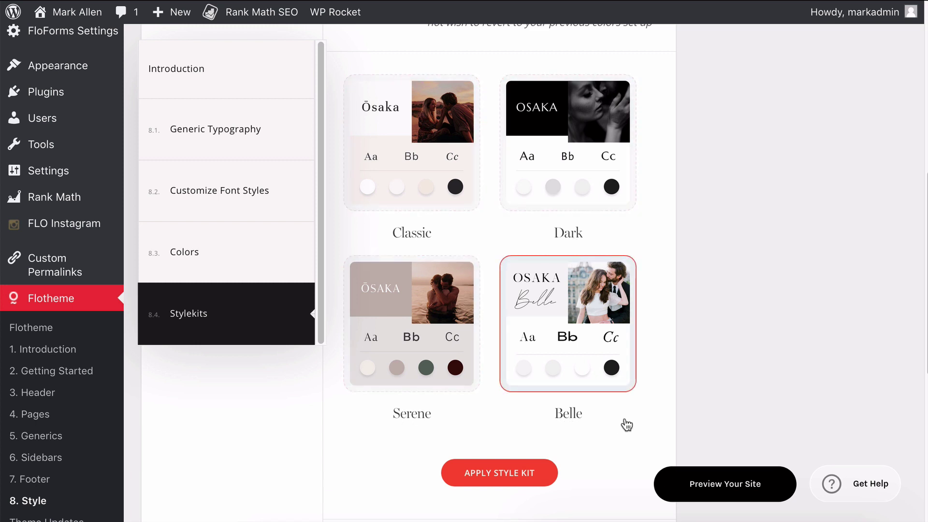
pyautogui.scroll(-2, 638, 413)
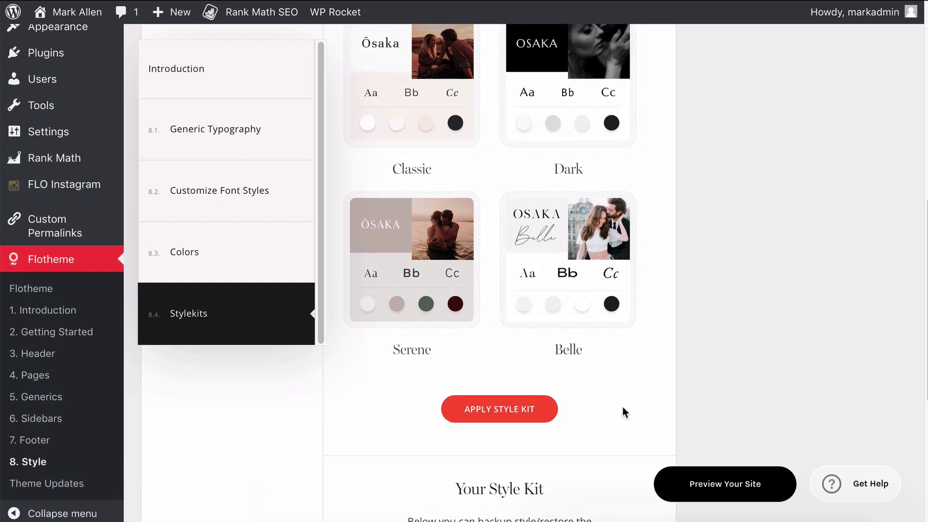
pyautogui.scroll(1, 622, 410)
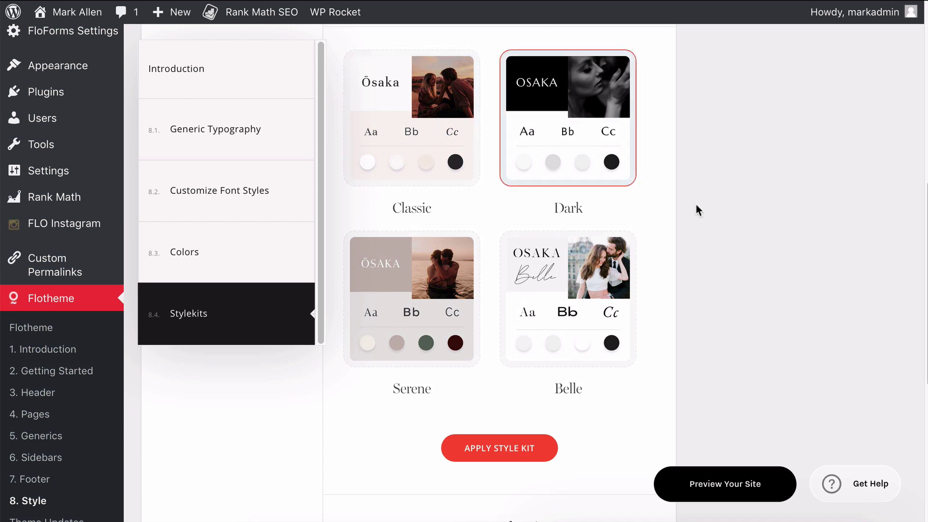
# Step: Turn on 'Overwrite Custom Colors with Stylekit Colors' for the selected Dark kit
pyautogui.scroll(4, 697, 206)
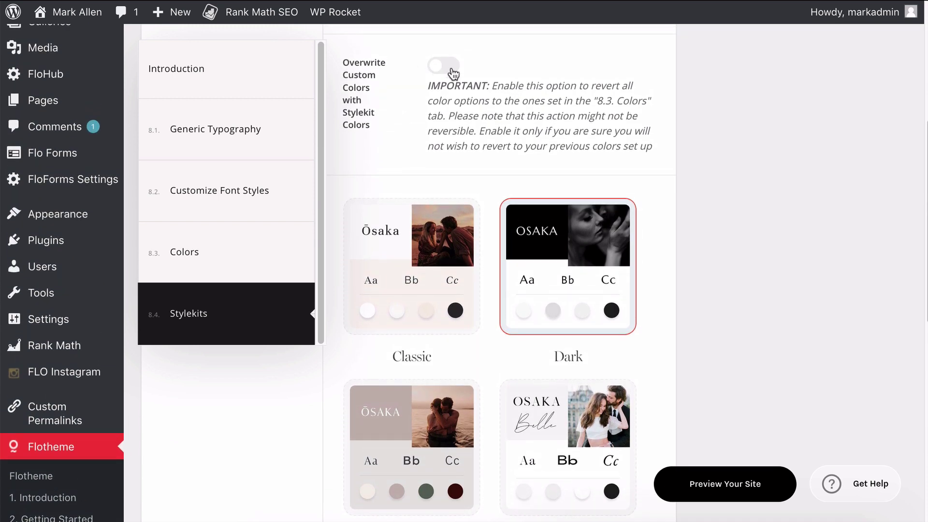
pyautogui.click(441, 67)
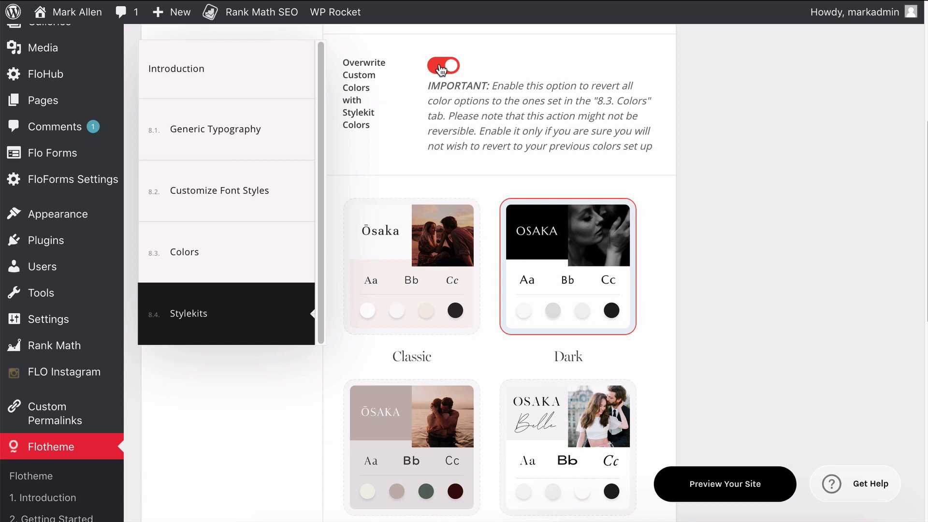
pyautogui.click(441, 69)
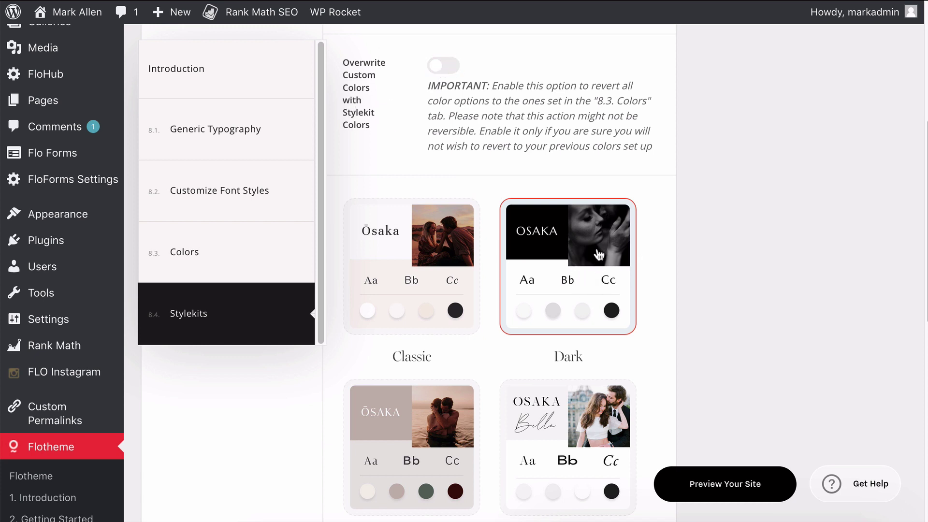
pyautogui.click(447, 67)
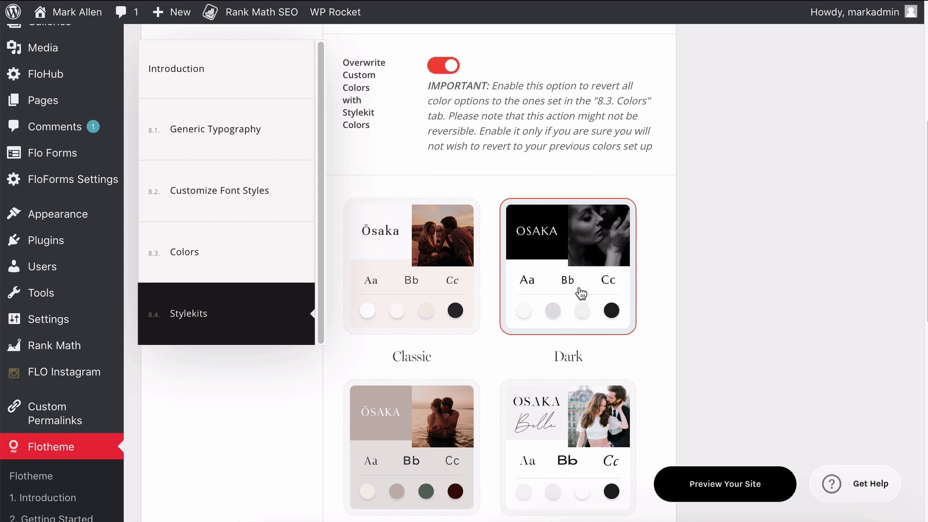
pyautogui.scroll(-6, 577, 307)
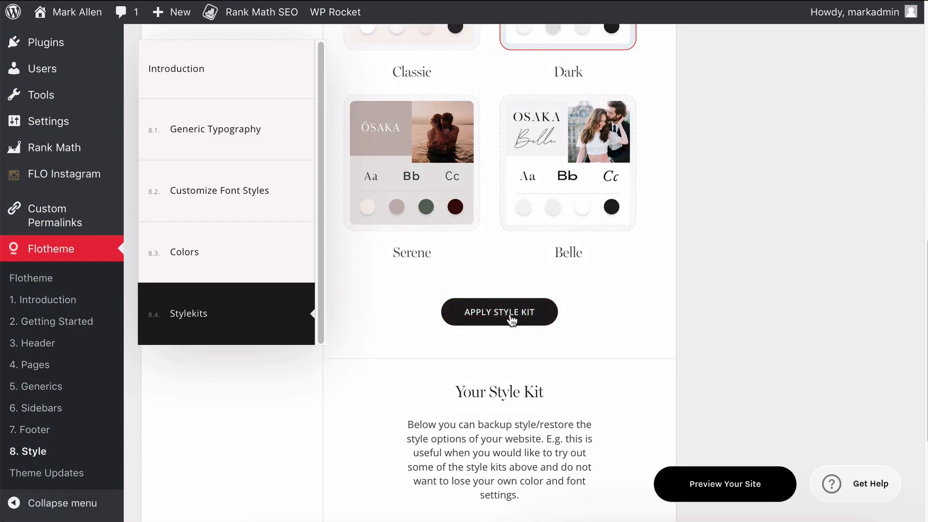
# Step: Apply the Dark style kit and confirm replacing typography and colours
pyautogui.click(504, 313)
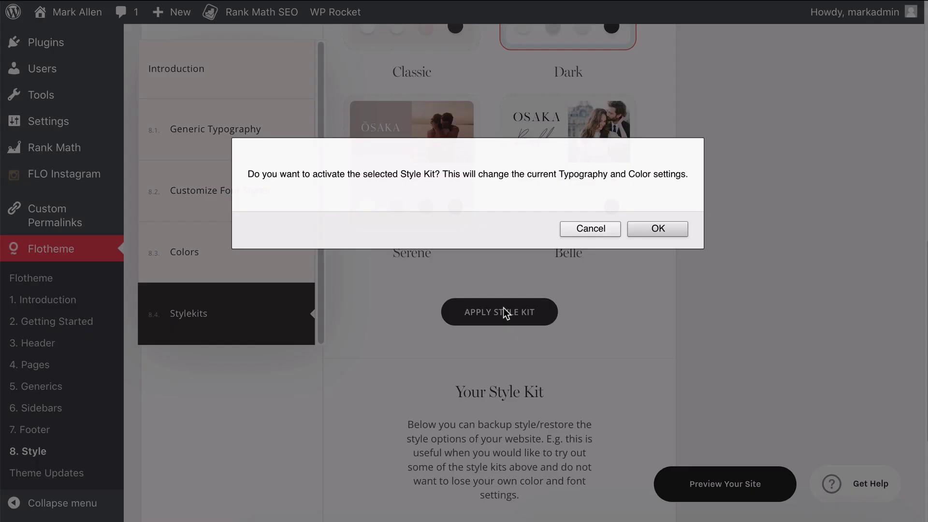
pyautogui.click(650, 228)
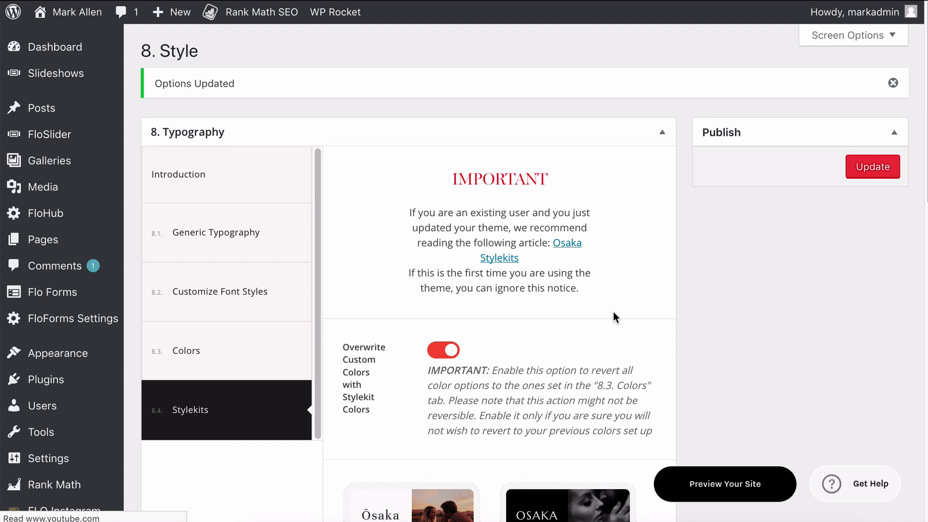
pyautogui.scroll(-5, 542, 372)
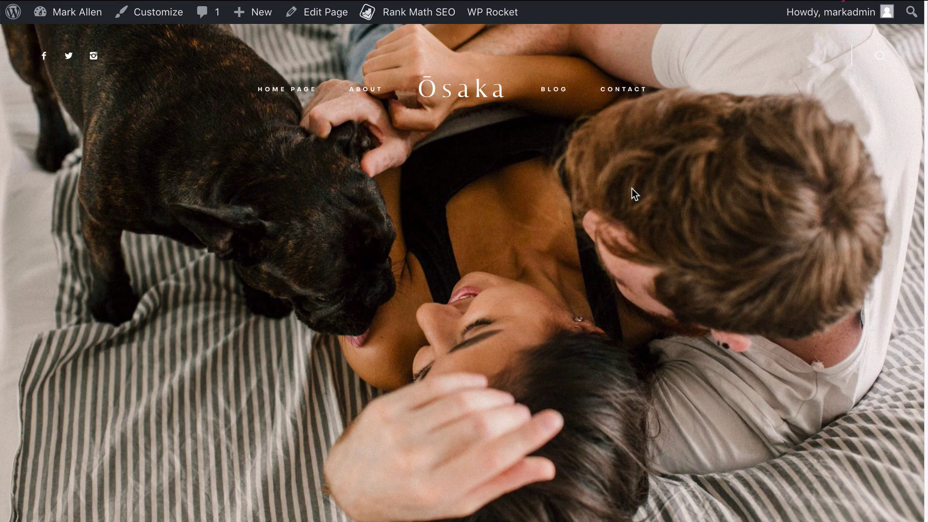
pyautogui.scroll(-15, 572, 172)
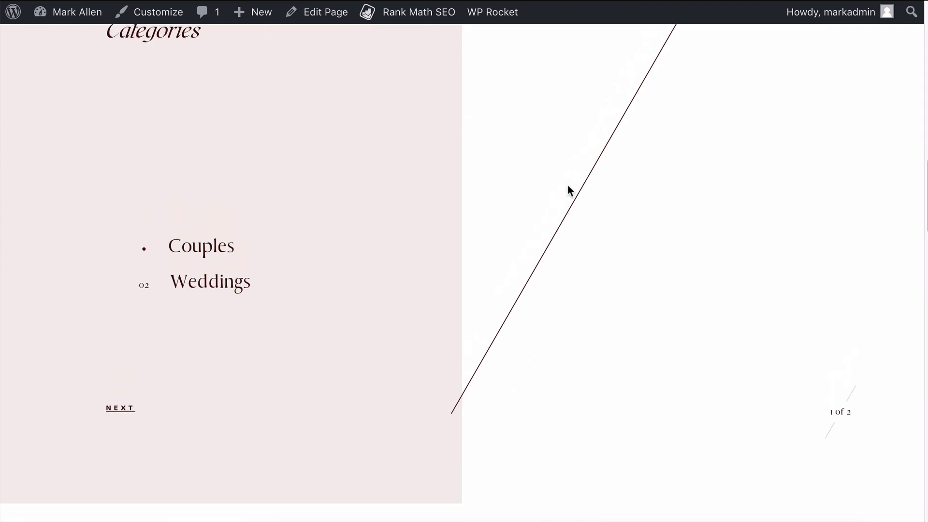
pyautogui.scroll(4, 568, 184)
pyautogui.scroll(-13, 567, 185)
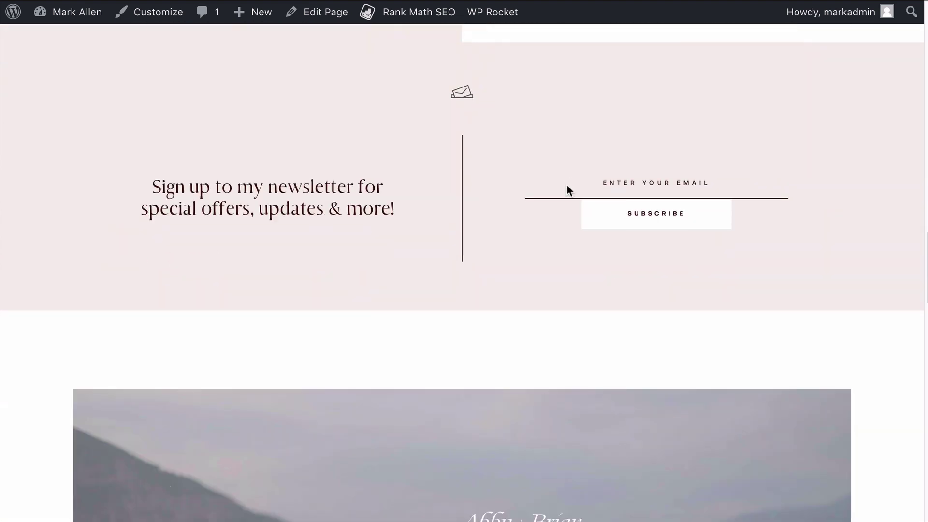
pyautogui.scroll(-10, 567, 184)
pyautogui.scroll(15, 567, 186)
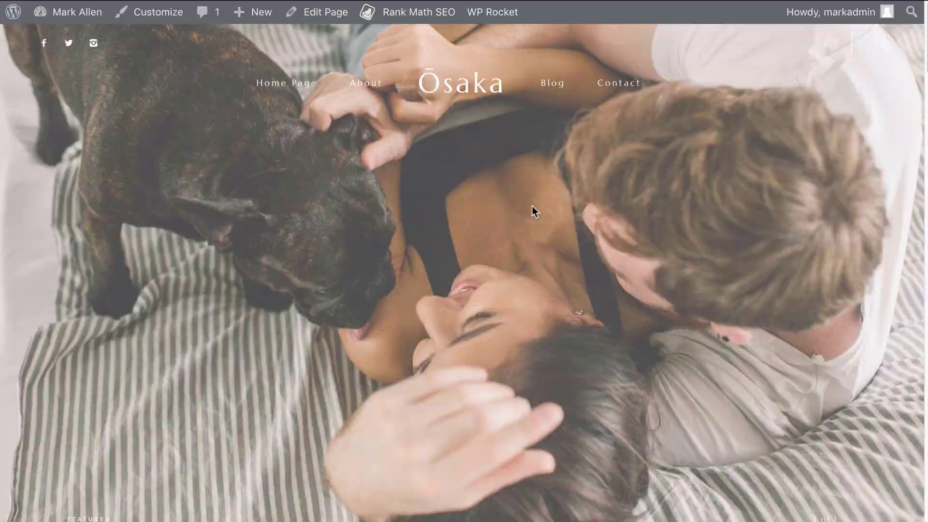
pyautogui.scroll(-7, 532, 206)
pyautogui.scroll(-2, 532, 207)
pyautogui.scroll(-20, 264, 276)
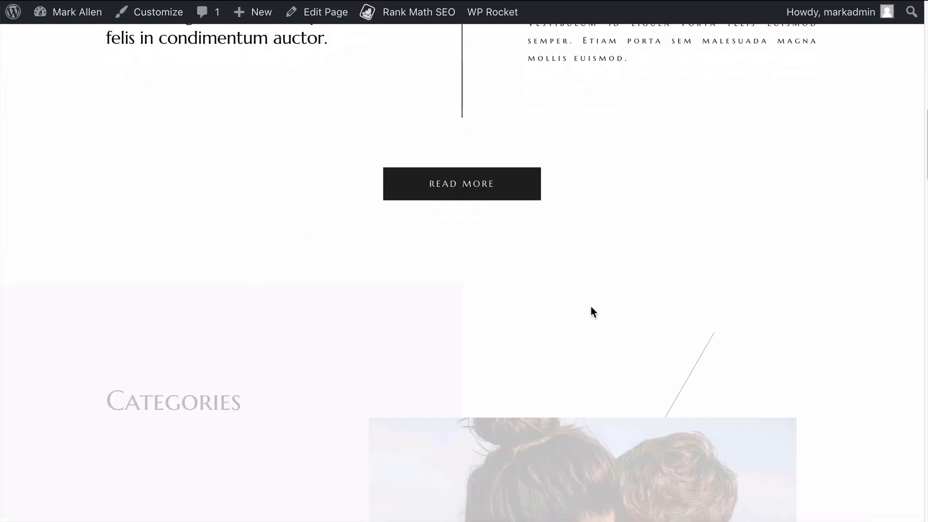
pyautogui.scroll(-20, 492, 304)
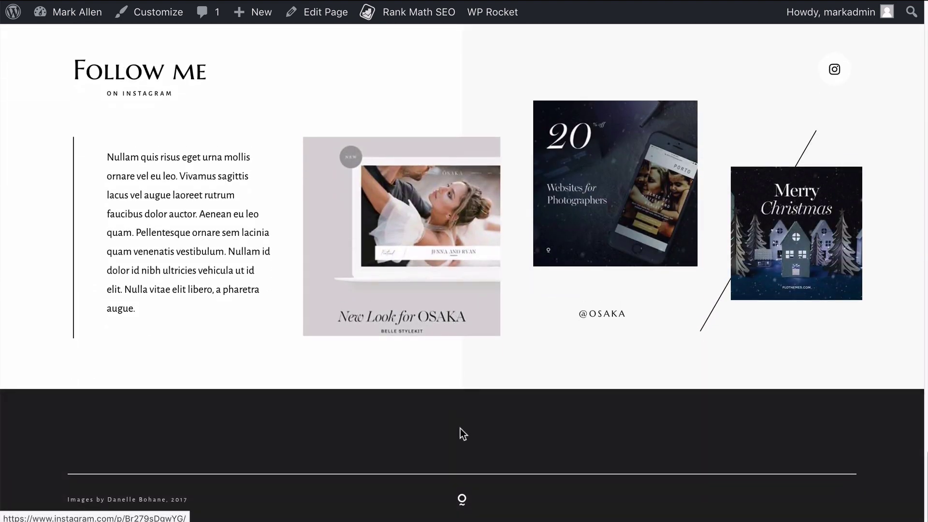
pyautogui.scroll(8, 457, 465)
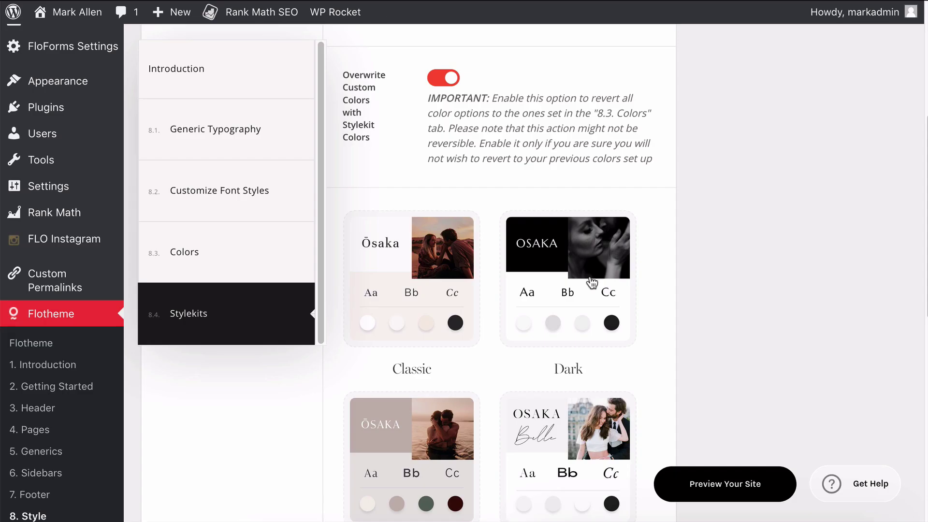
# Step: Show 8.3 Colors and review the primary, secondary and accent colour pickers
pyautogui.scroll(-6, 774, 319)
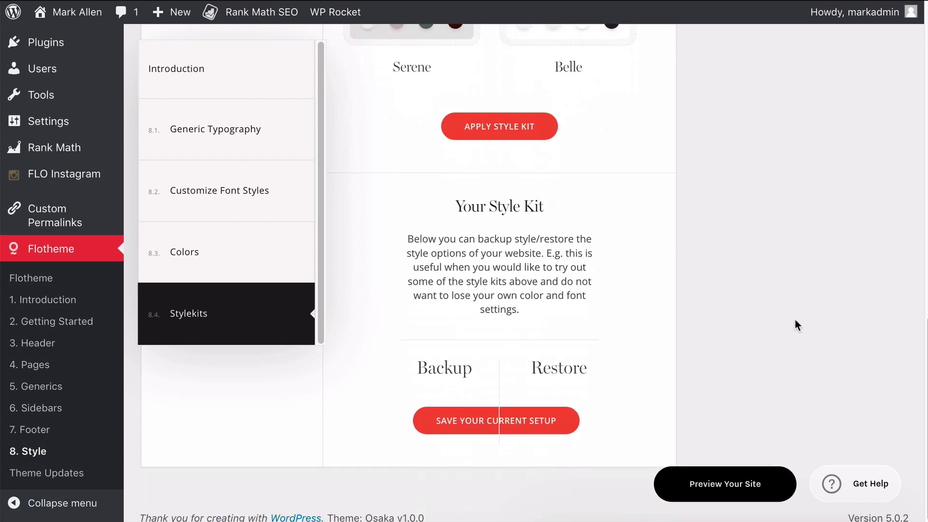
pyautogui.scroll(4, 790, 322)
pyautogui.scroll(2, 789, 321)
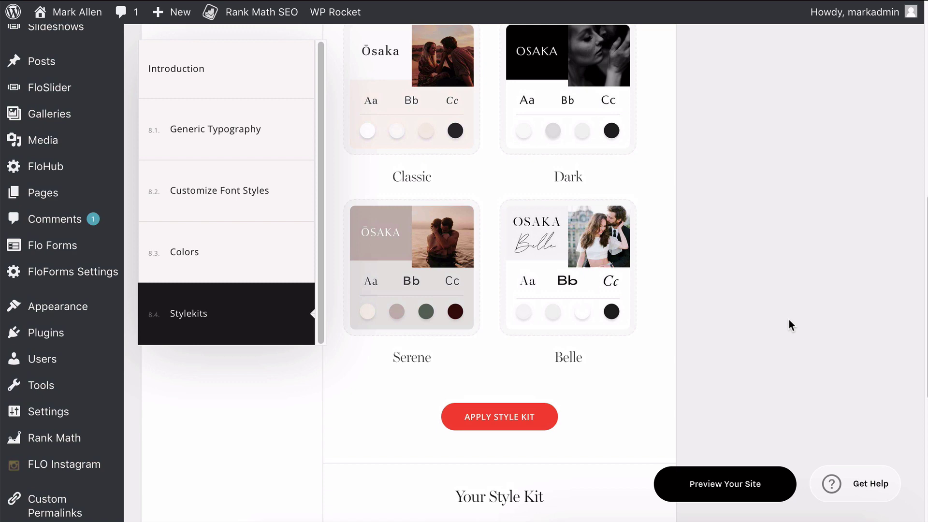
pyautogui.scroll(-5, 789, 315)
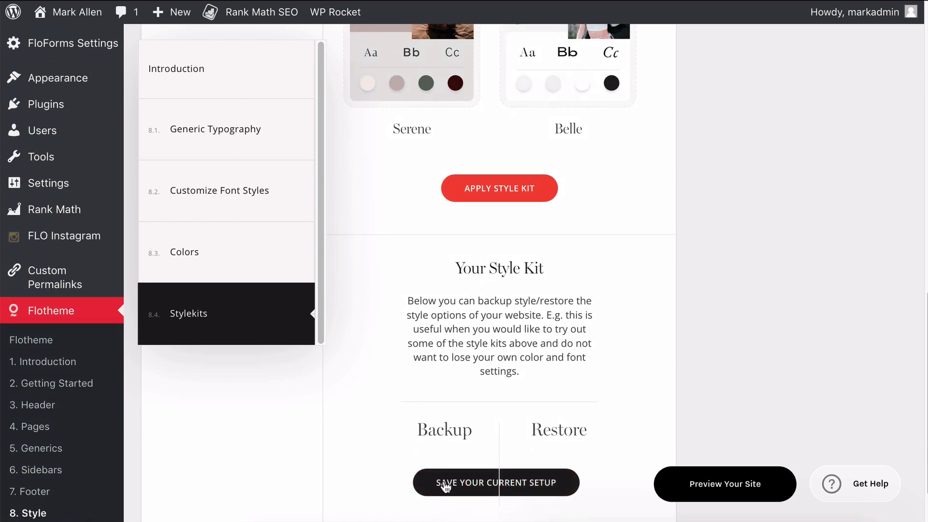
pyautogui.scroll(5, 665, 385)
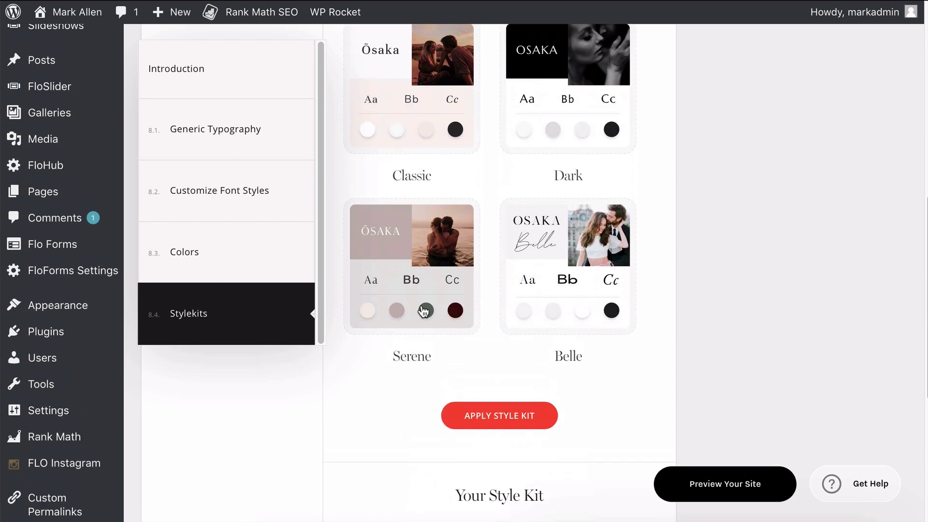
pyautogui.click(217, 256)
pyautogui.scroll(8, 572, 331)
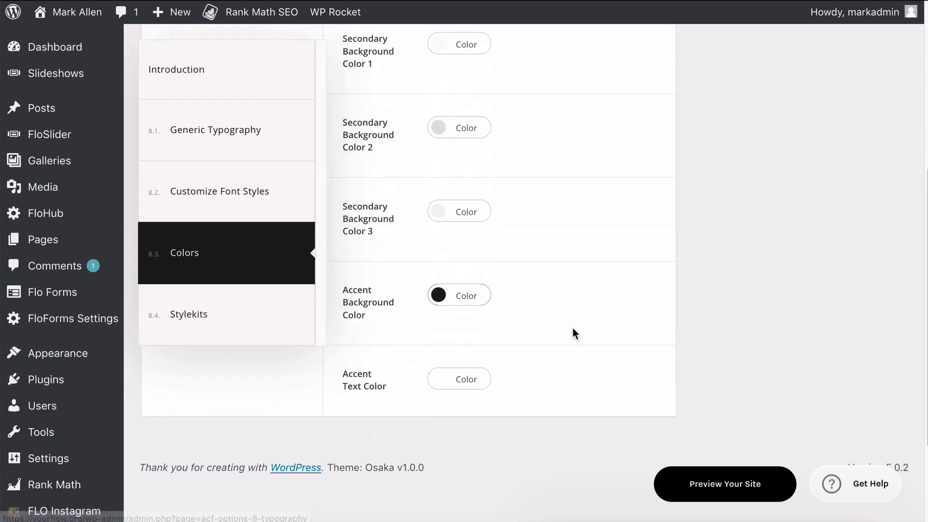
pyautogui.scroll(-5, 520, 326)
pyautogui.scroll(4, 520, 326)
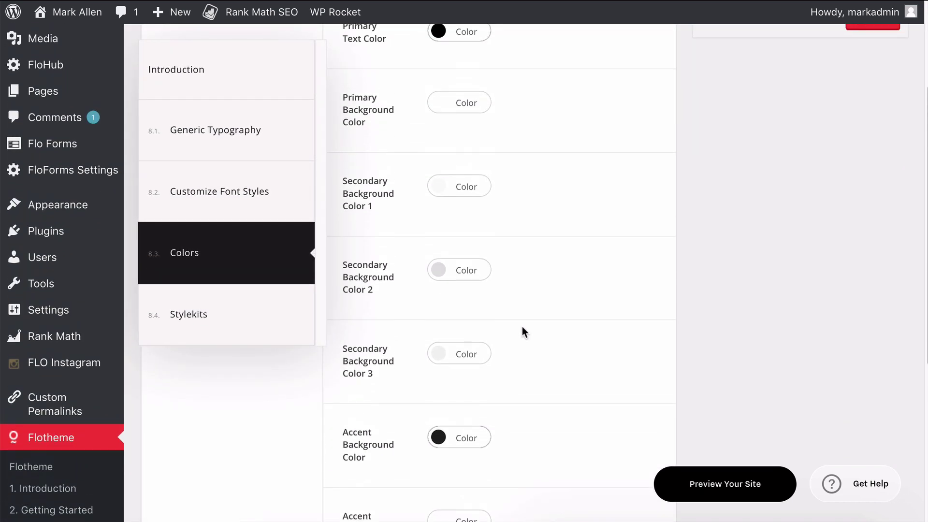
pyautogui.scroll(-3, 393, 262)
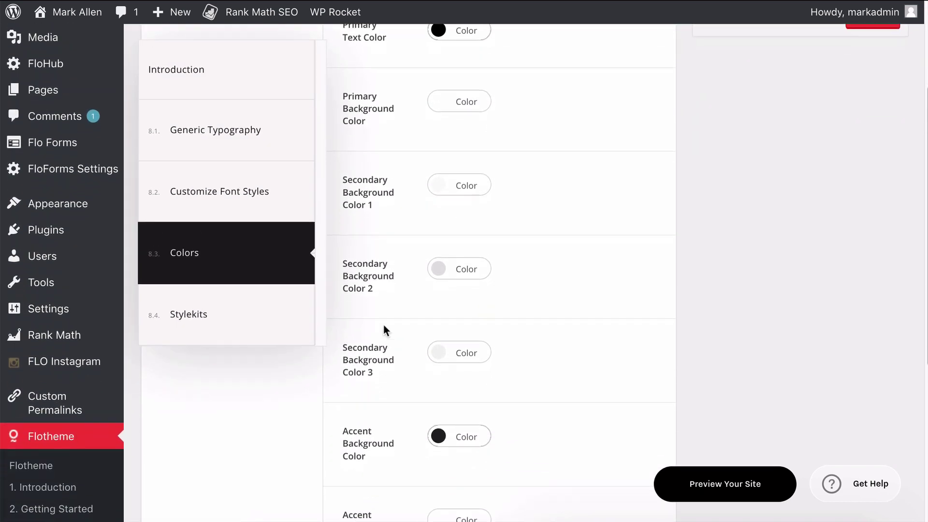
pyautogui.scroll(3, 374, 383)
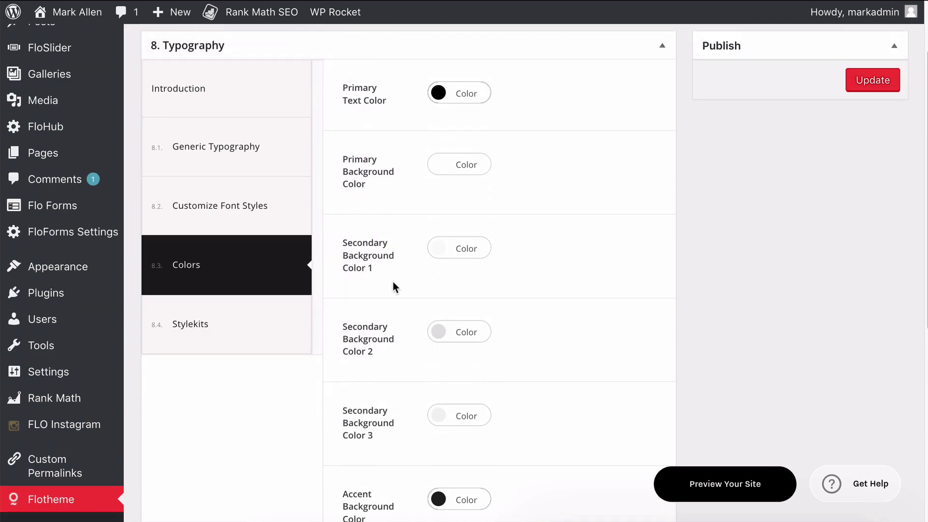
pyautogui.scroll(-5, 387, 318)
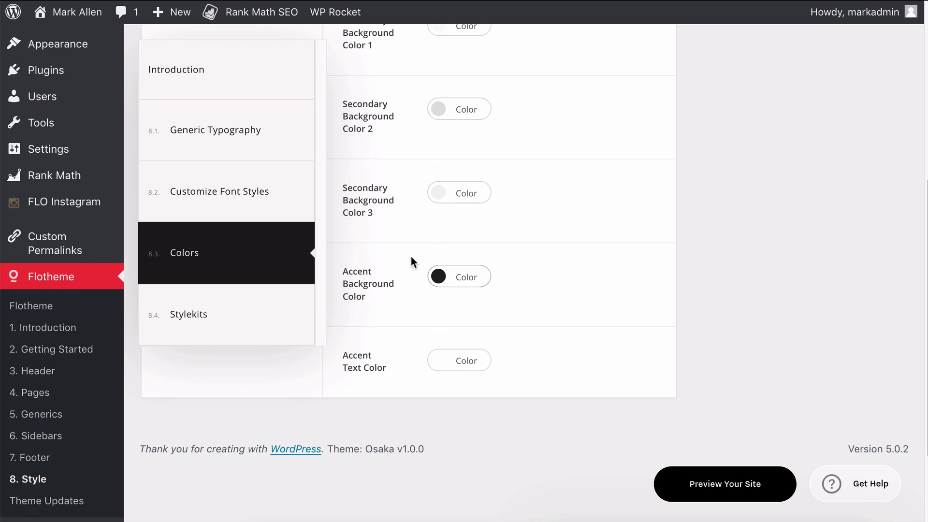
# Step: Go to the 8.4 Stylekits section of the Osaka Style options
pyautogui.click(183, 317)
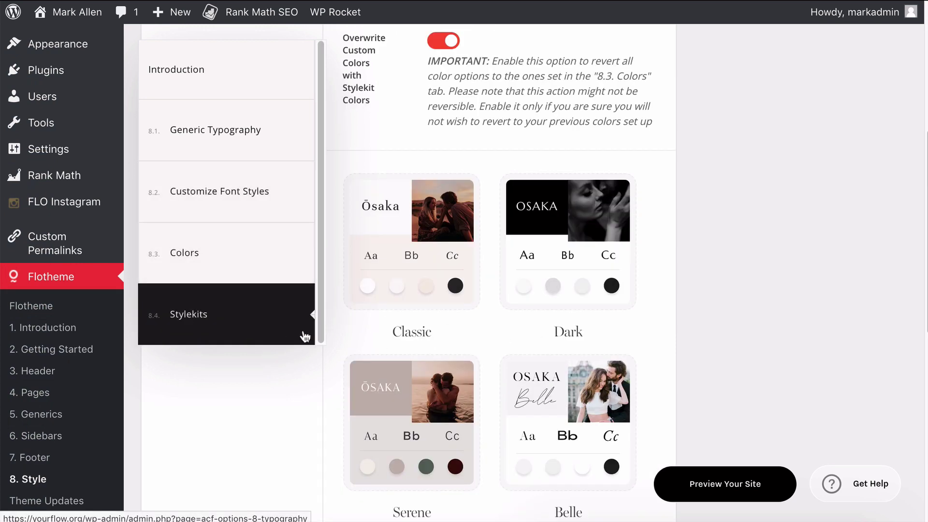
pyautogui.scroll(-6, 709, 301)
pyautogui.scroll(-1, 451, 414)
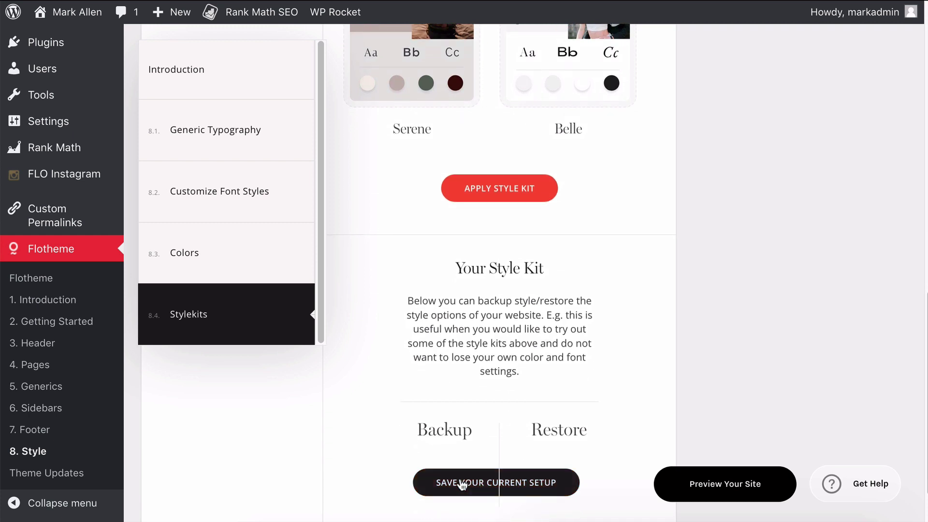
pyautogui.scroll(-1, 460, 490)
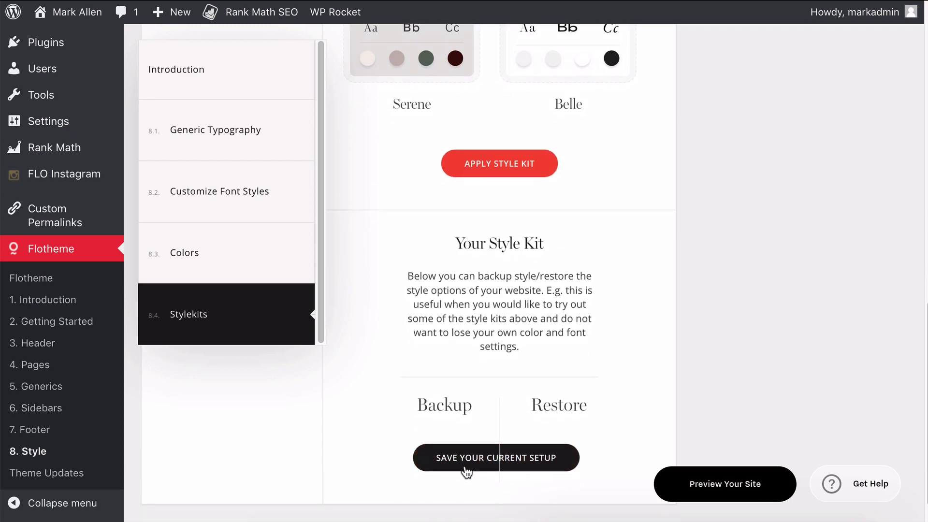
# Step: Save the current setup as a backup named 'BACK UP 27.12.18'
pyautogui.click(464, 457)
pyautogui.scroll(-1, 532, 439)
pyautogui.scroll(-1, 531, 416)
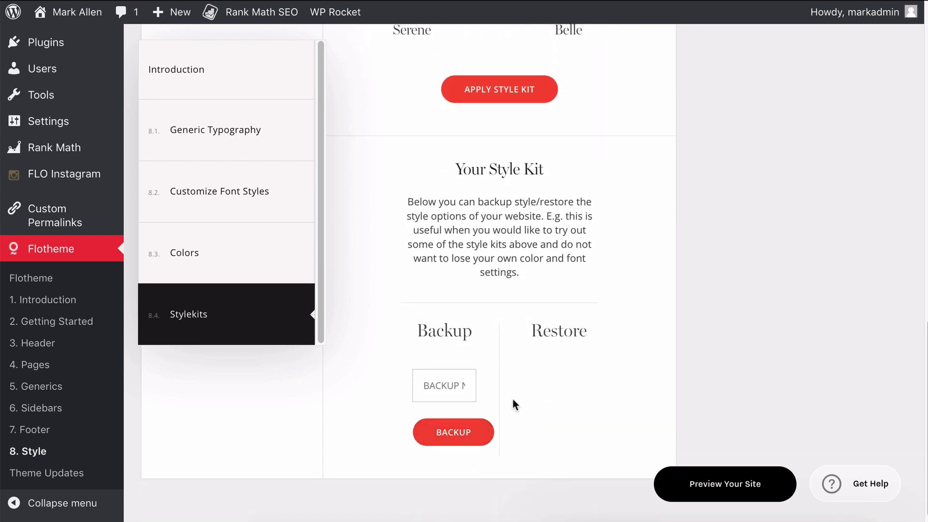
pyautogui.write('BACK UP DATE')
pyautogui.press('BackSpace')
pyautogui.press('BackSpace')
pyautogui.press('BackSpace')
pyautogui.press('BackSpace')
pyautogui.press('BackSpace')
pyautogui.write('27')
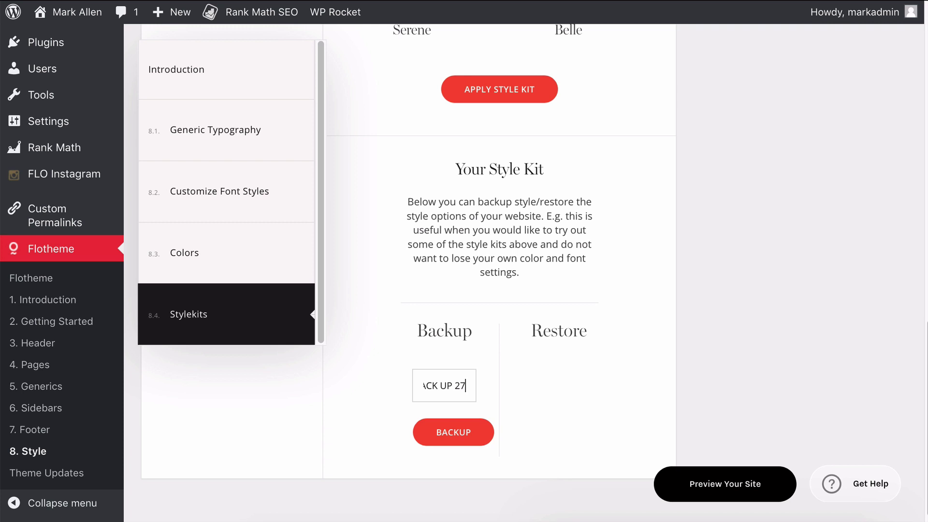
pyautogui.write('.12.18')
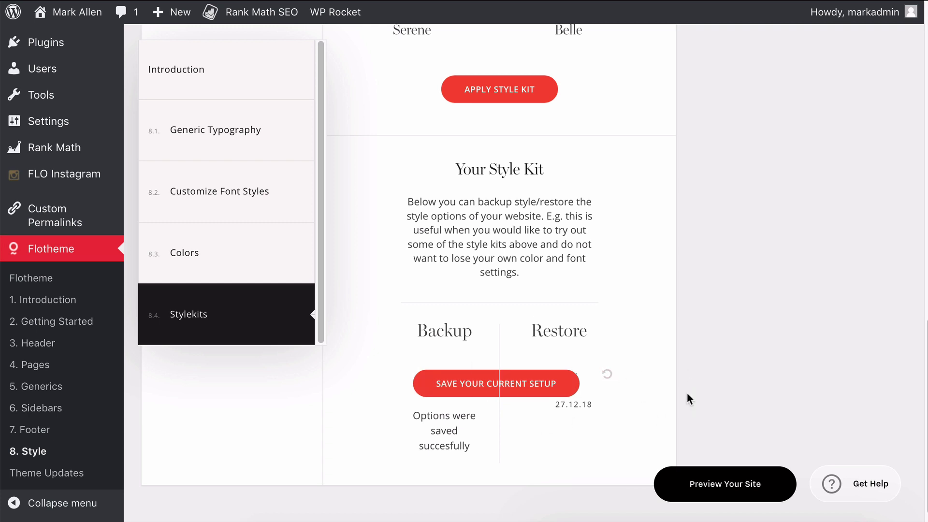
# Step: Select the Belle style kit, apply it and confirm replacing typography and colours
pyautogui.scroll(10, 668, 376)
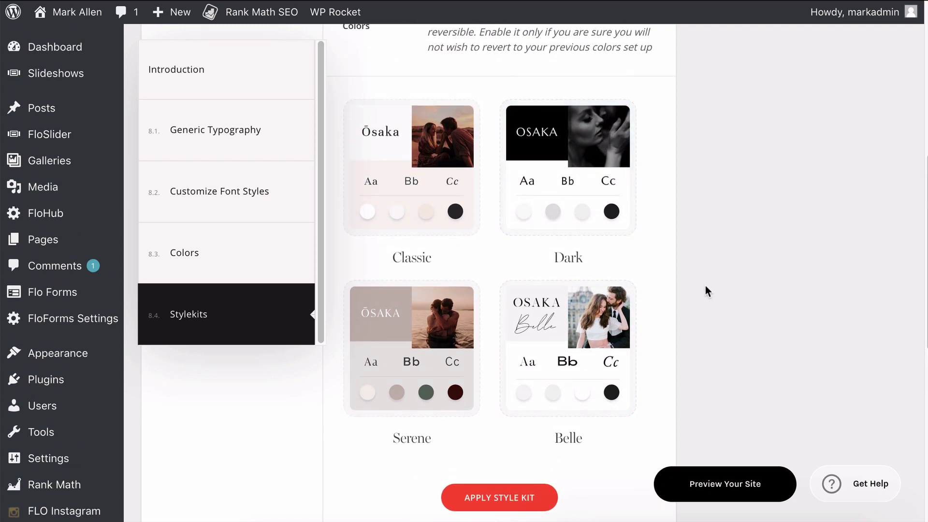
pyautogui.click(591, 363)
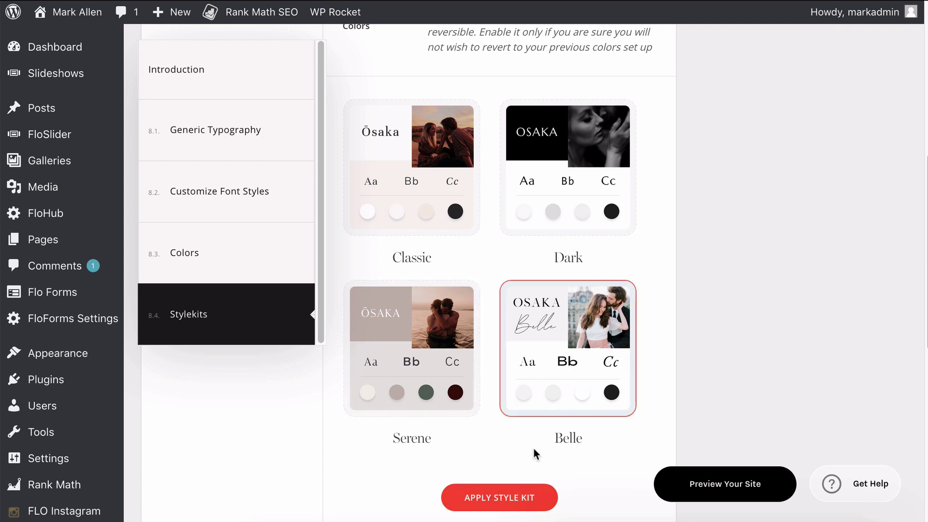
pyautogui.scroll(2, 532, 290)
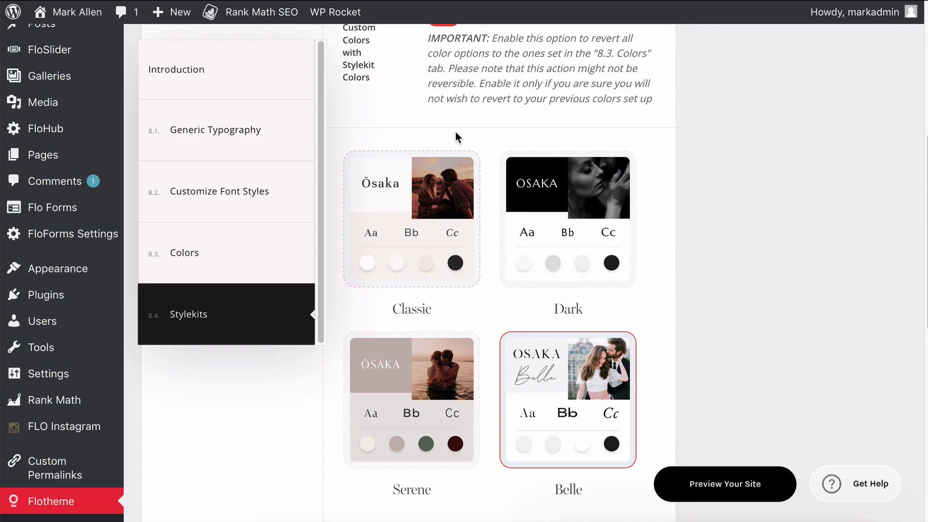
pyautogui.scroll(1, 455, 137)
pyautogui.scroll(-3, 480, 187)
pyautogui.click(477, 511)
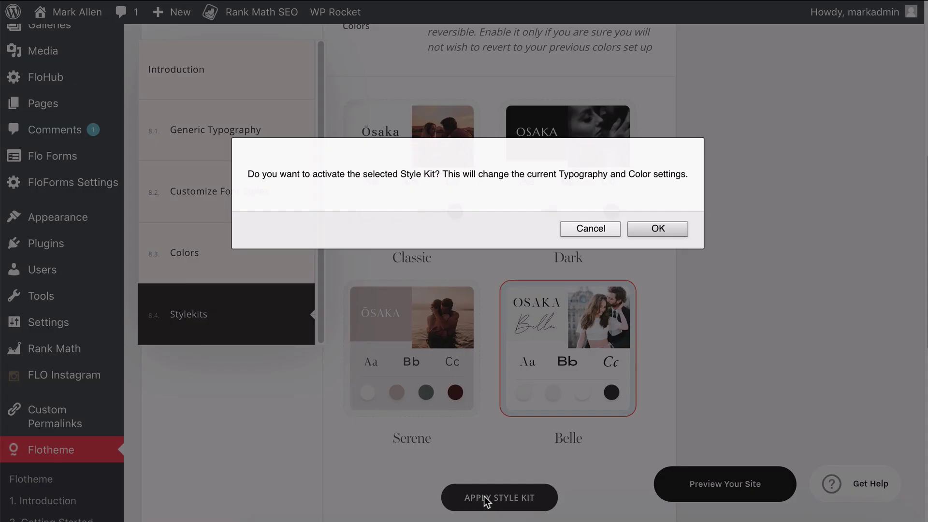
pyautogui.click(660, 229)
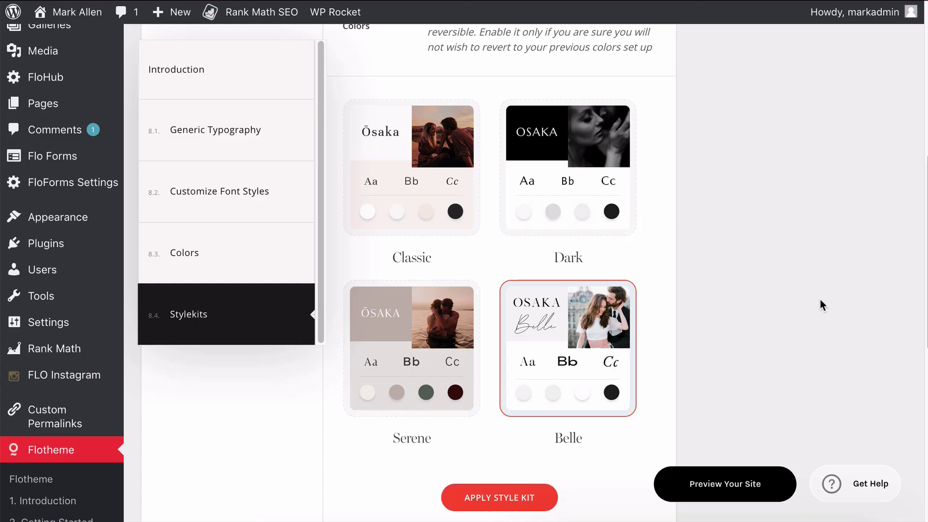
# Step: Save the updated style options with Update
pyautogui.scroll(8, 805, 224)
pyautogui.click(873, 166)
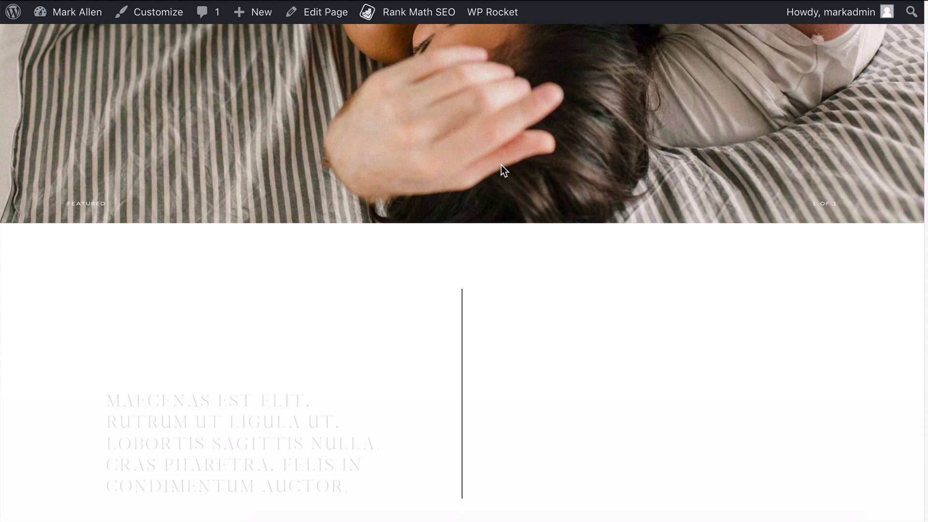
pyautogui.scroll(-10, 487, 163)
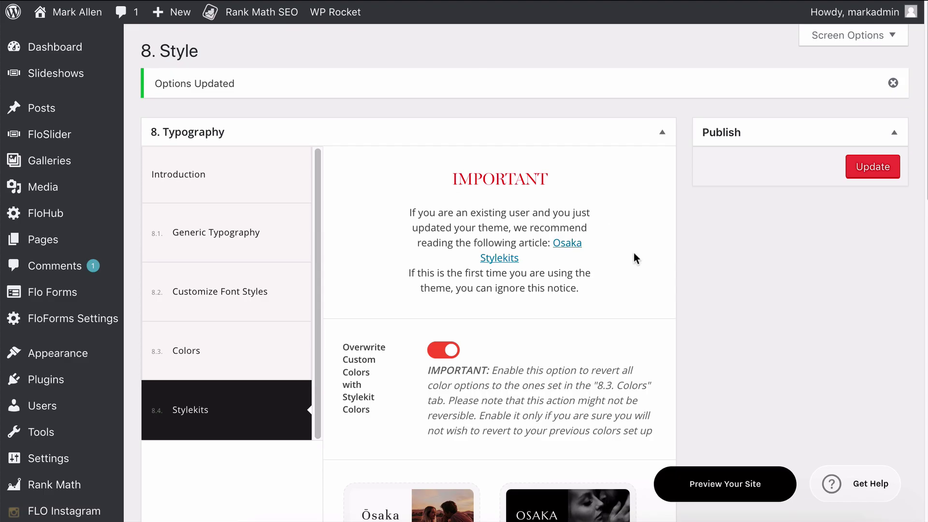
pyautogui.scroll(-15, 637, 251)
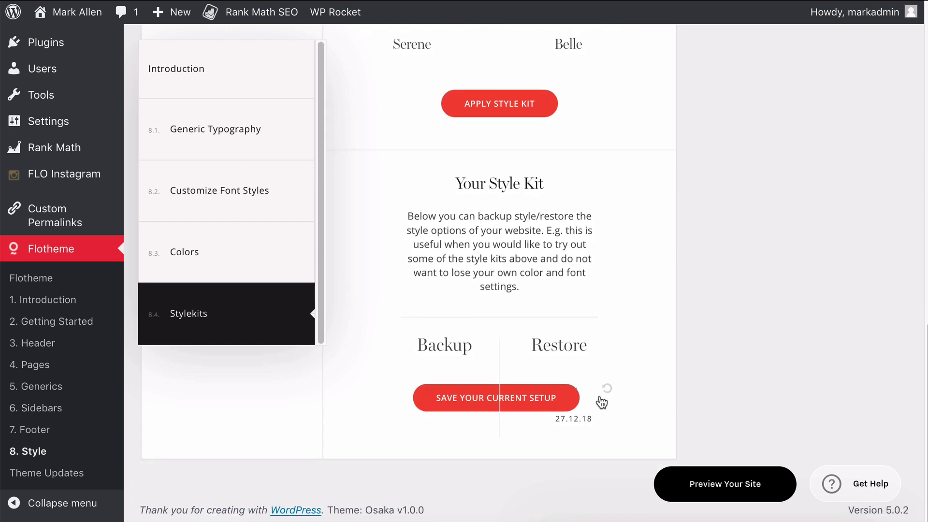
# Step: Restore the 27.12.18 backup, confirm it, then reload and return to the live site
pyautogui.click(607, 388)
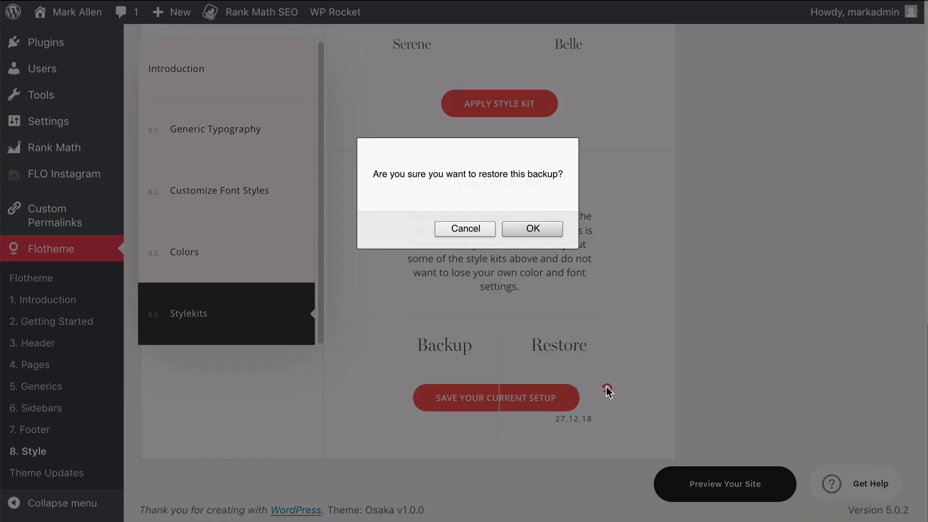
pyautogui.click(530, 229)
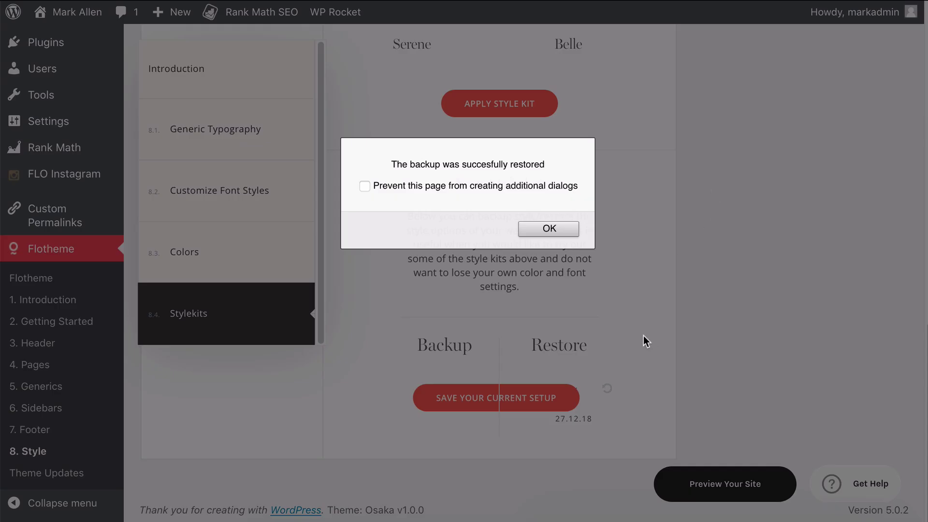
pyautogui.click(543, 230)
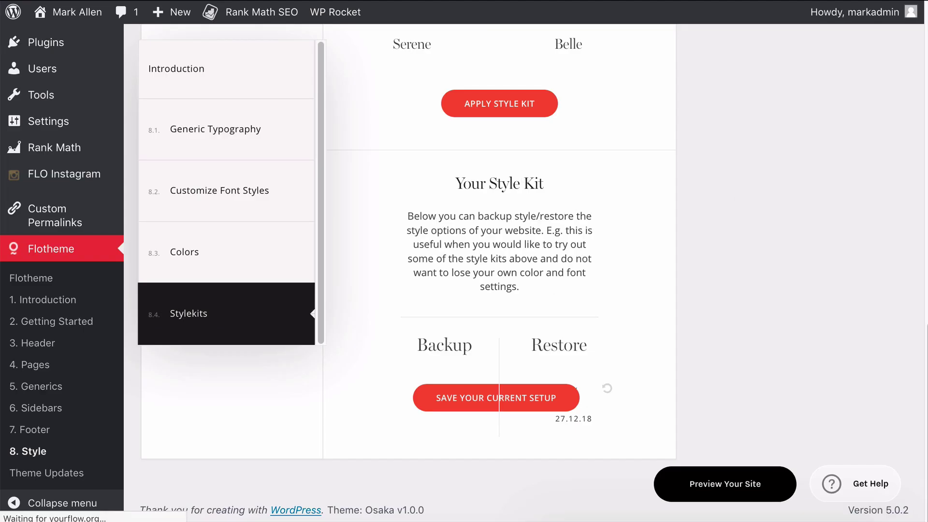
pyautogui.press('super+bracketleft')
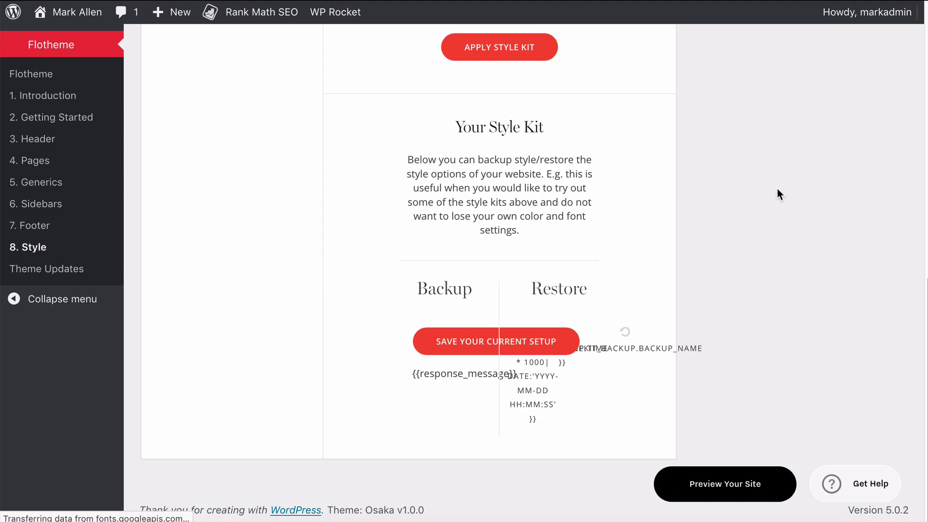
pyautogui.press('super+bracketright')
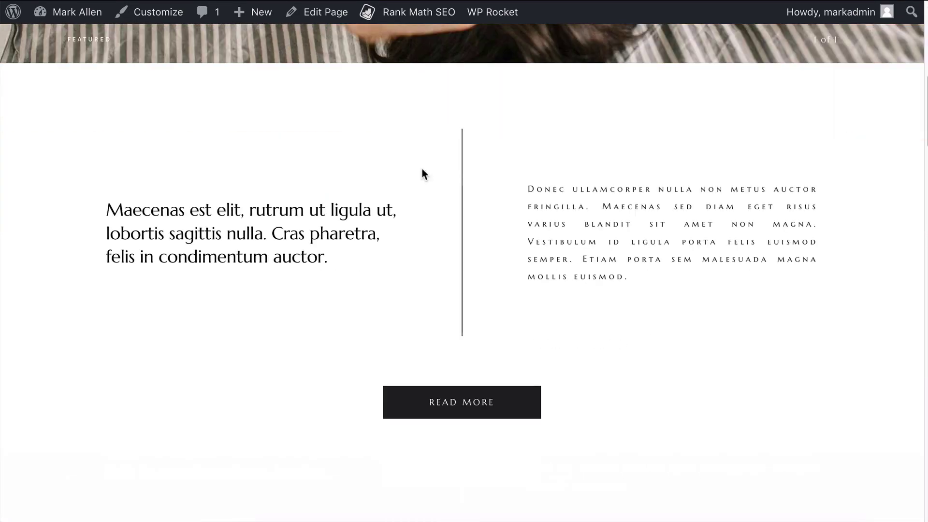
# Step: Scroll through the homepage to check the restored original Osaka fonts and styling
pyautogui.scroll(-15, 340, 168)
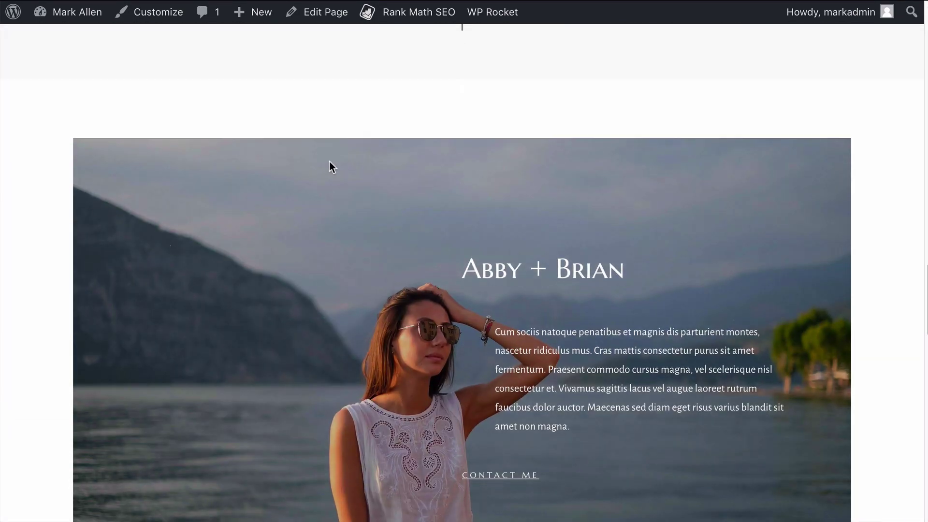
pyautogui.scroll(3, 326, 159)
pyautogui.scroll(-7, 341, 146)
pyautogui.scroll(-5, 342, 145)
pyautogui.scroll(20, 483, 227)
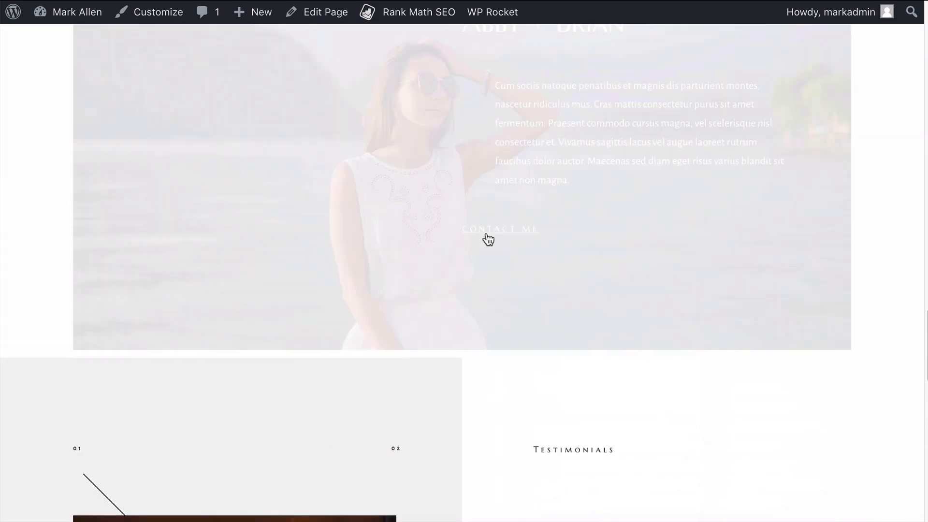
pyautogui.scroll(10, 483, 227)
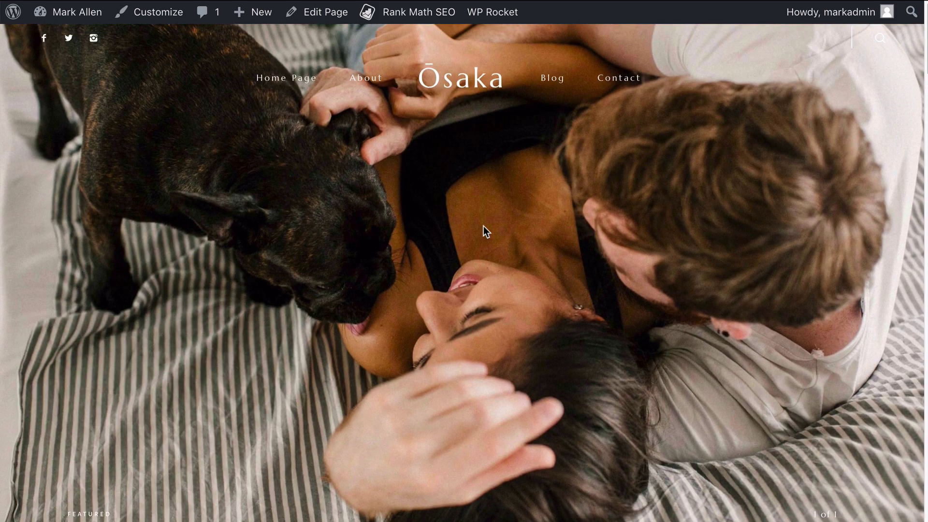